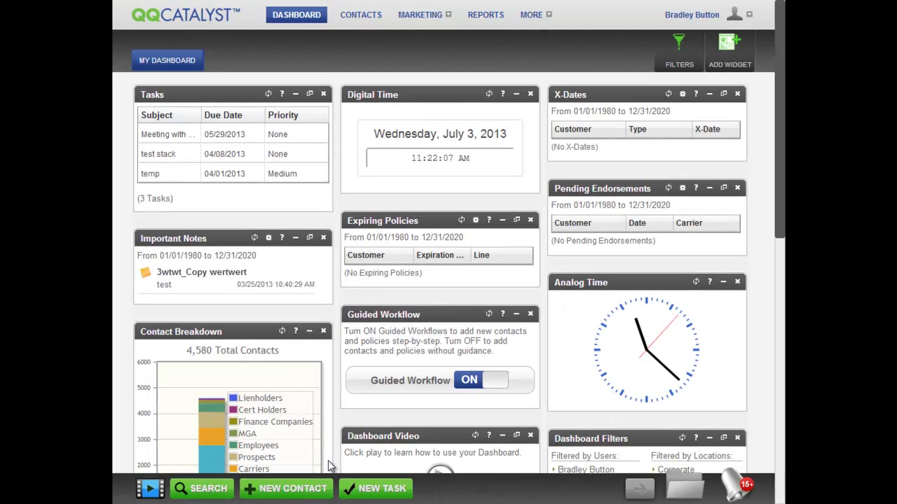
Step: Start a new contact as a Personal, Active Prospect at the Corporate location
left_click(293, 489)
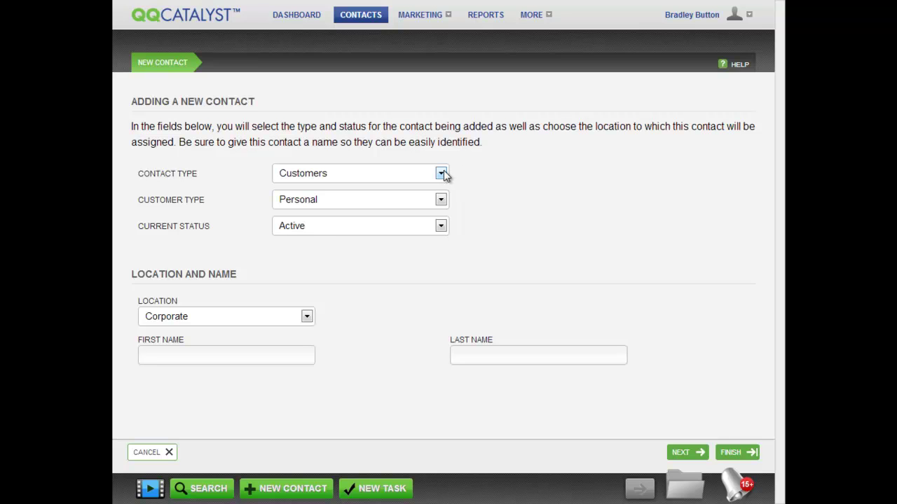
left_click(442, 173)
left_click(426, 201)
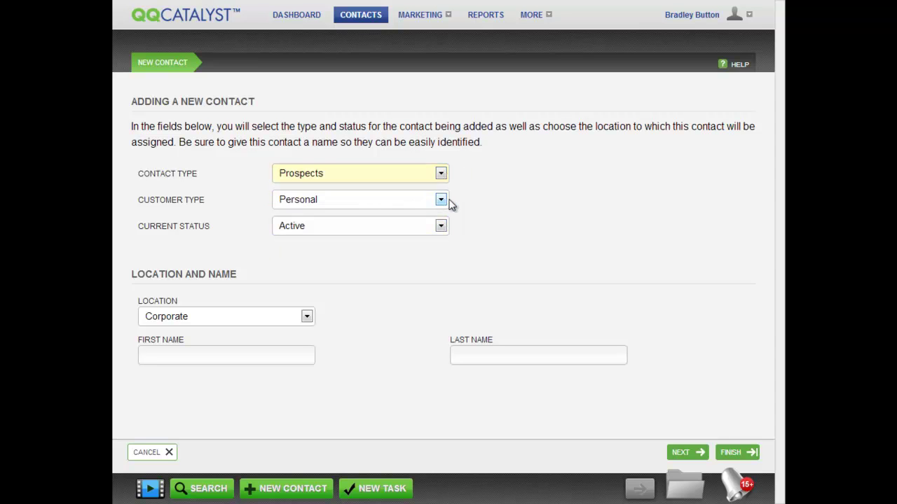
left_click(441, 201)
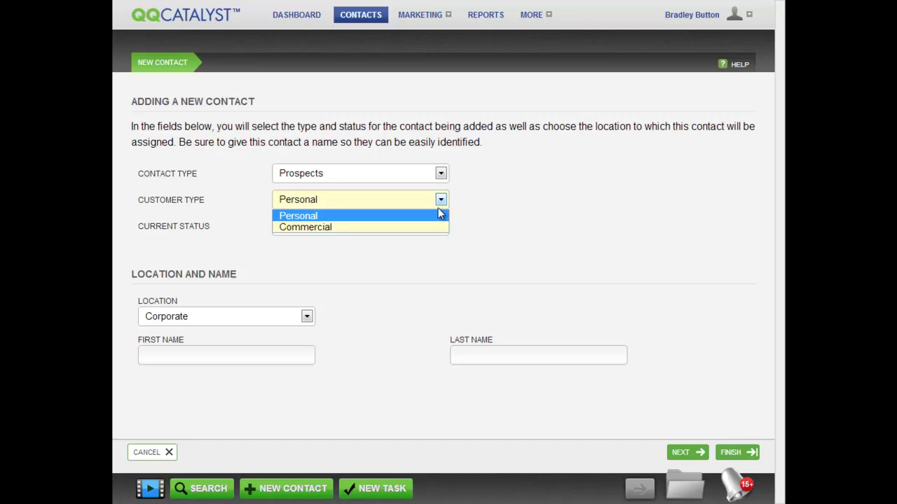
left_click(433, 214)
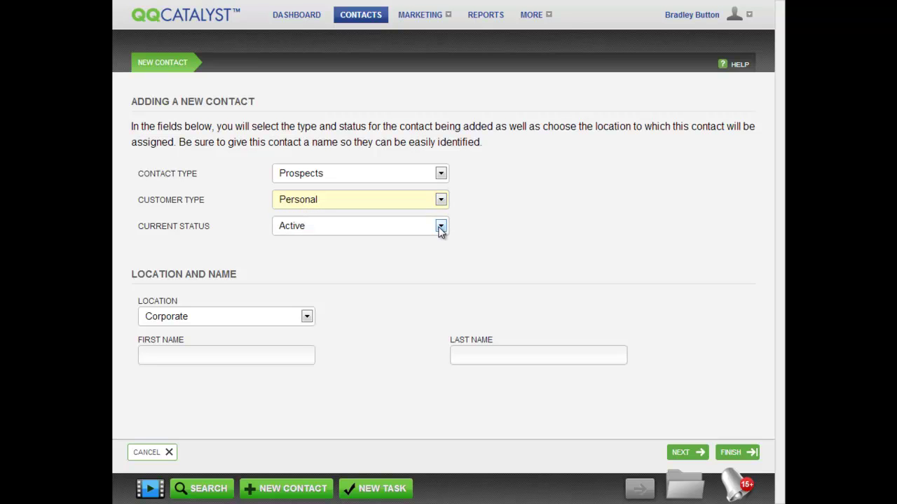
left_click(440, 226)
left_click(430, 243)
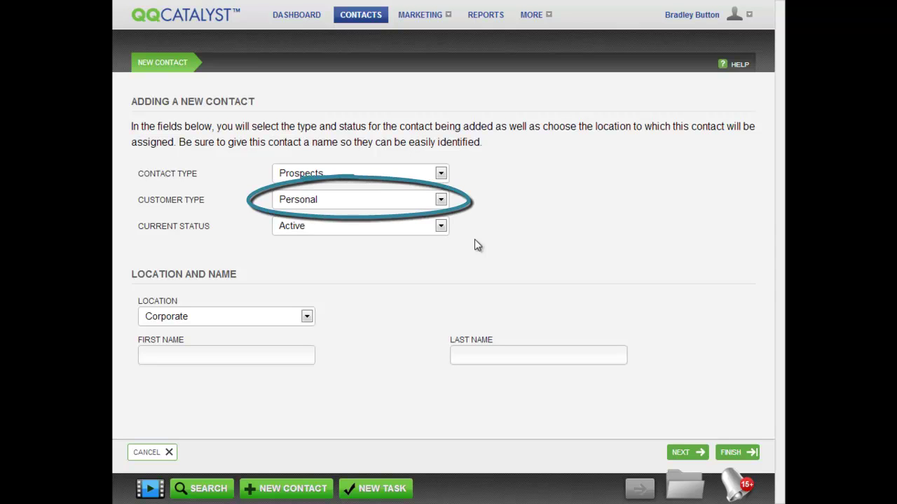
left_click(307, 316)
left_click(297, 332)
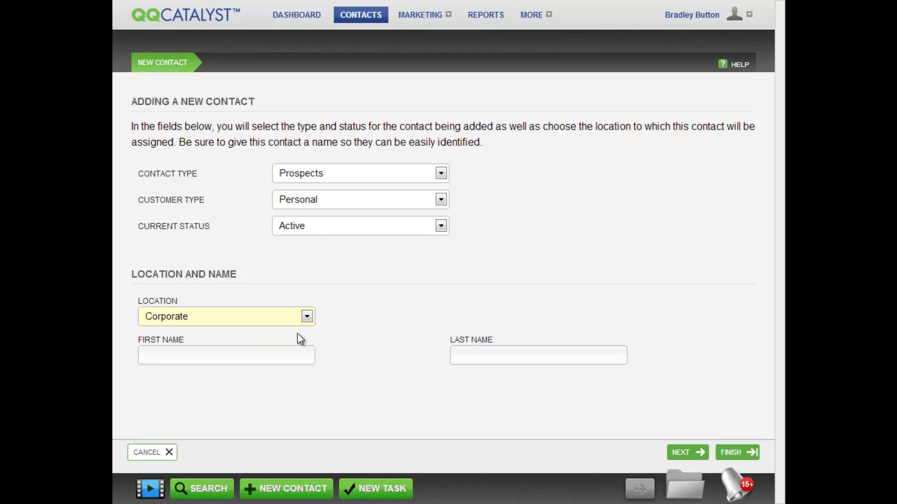
Step: Enter the prospect's first and last name and save to continue
key("Tab")
key("Tab")
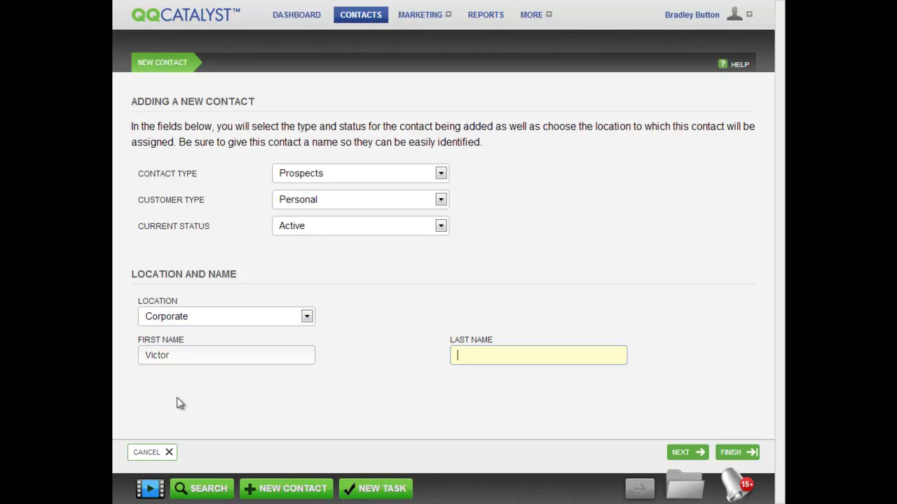
key("Tab")
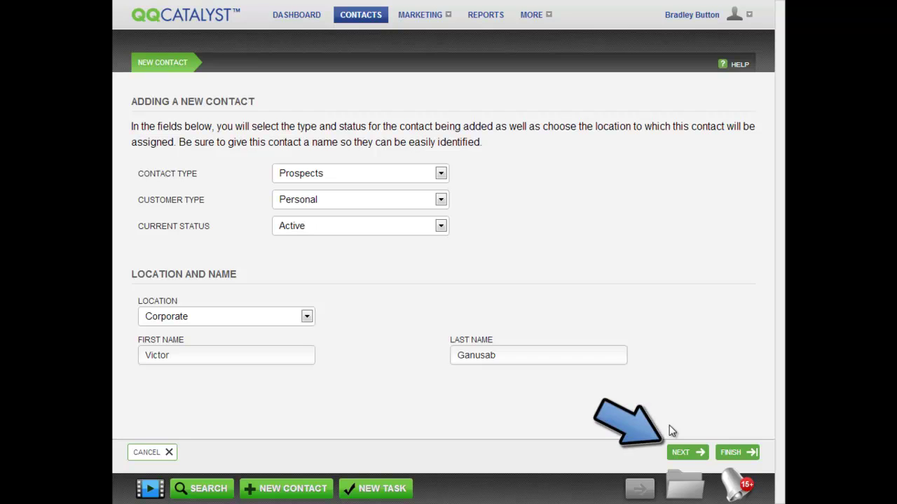
left_click(685, 452)
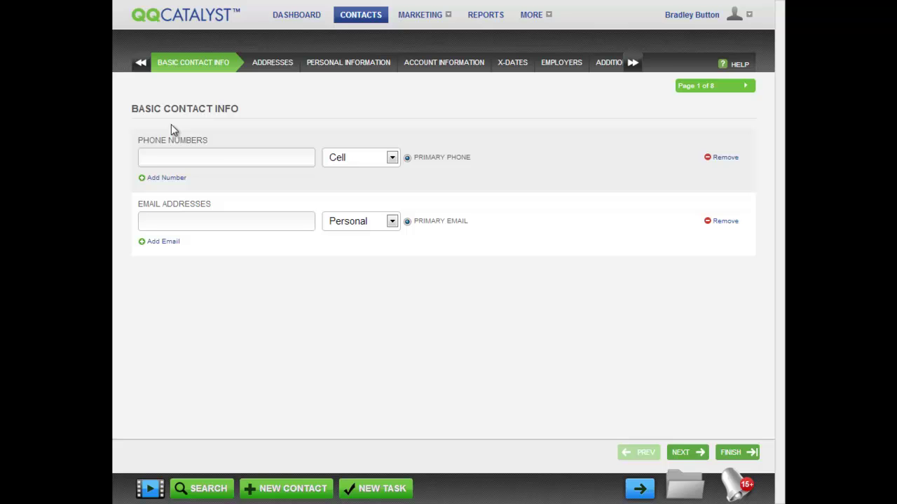
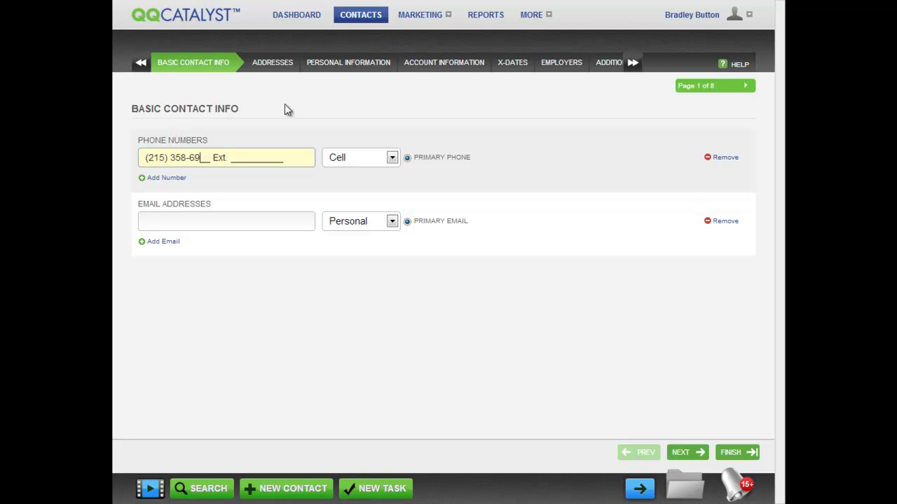
Step: Enter the prospect's two cell phone numbers
left_click(166, 177)
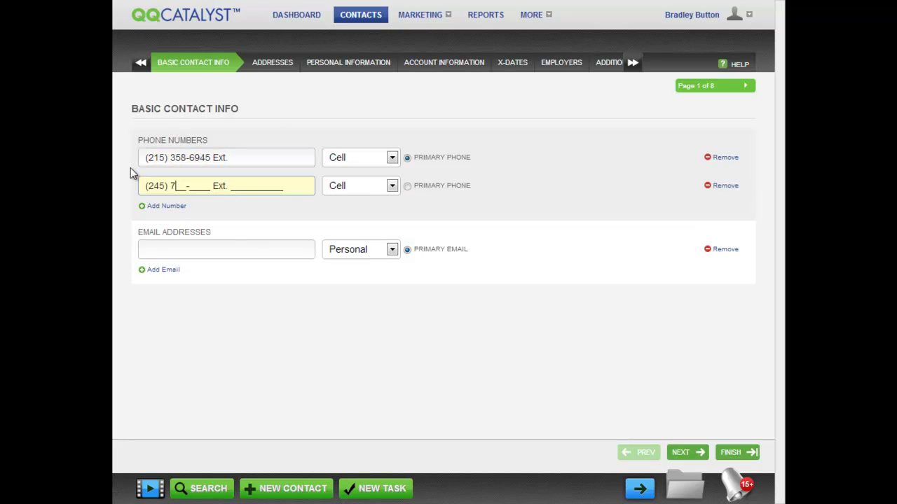
Step: Add the prospect's two email addresses
left_click(151, 250)
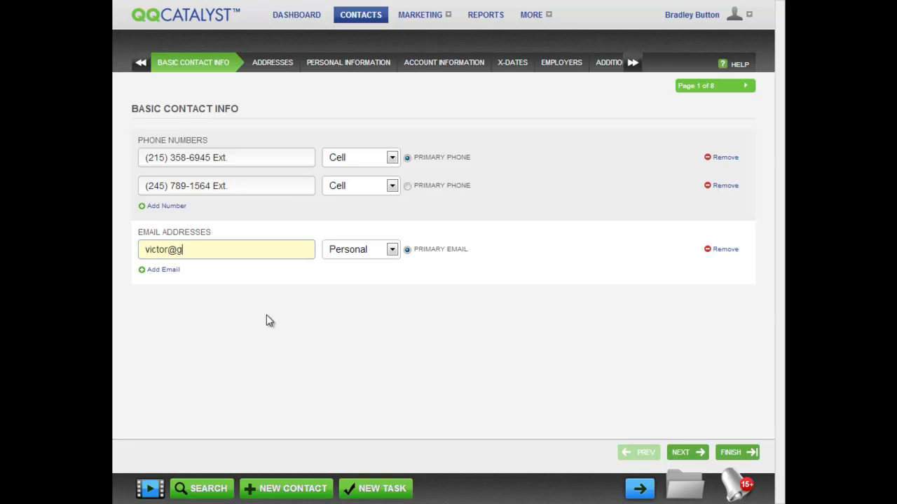
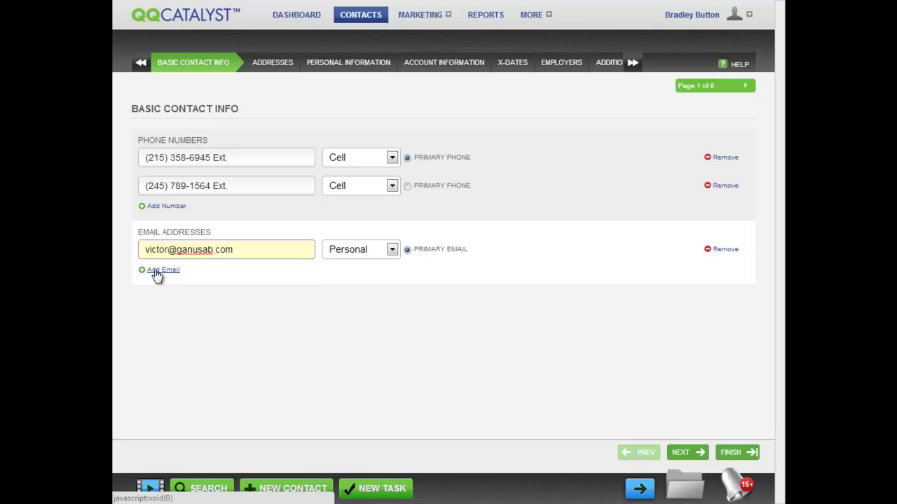
left_click(160, 270)
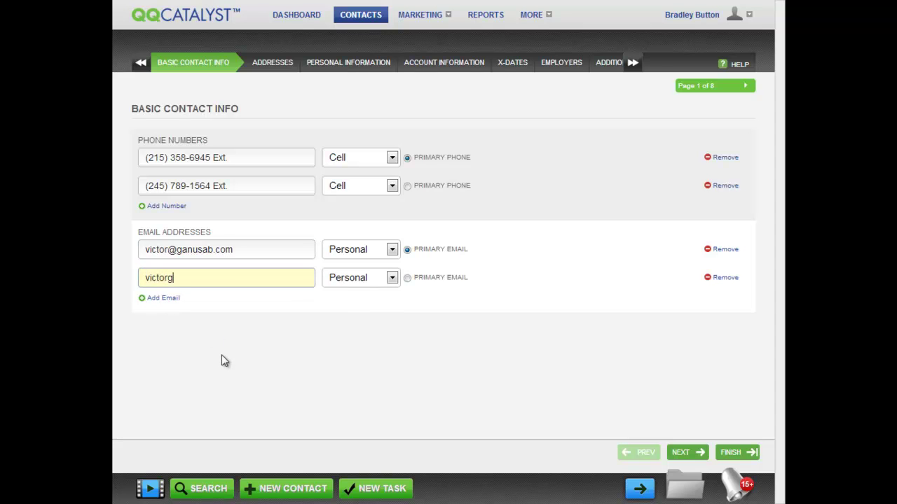
left_click(221, 355)
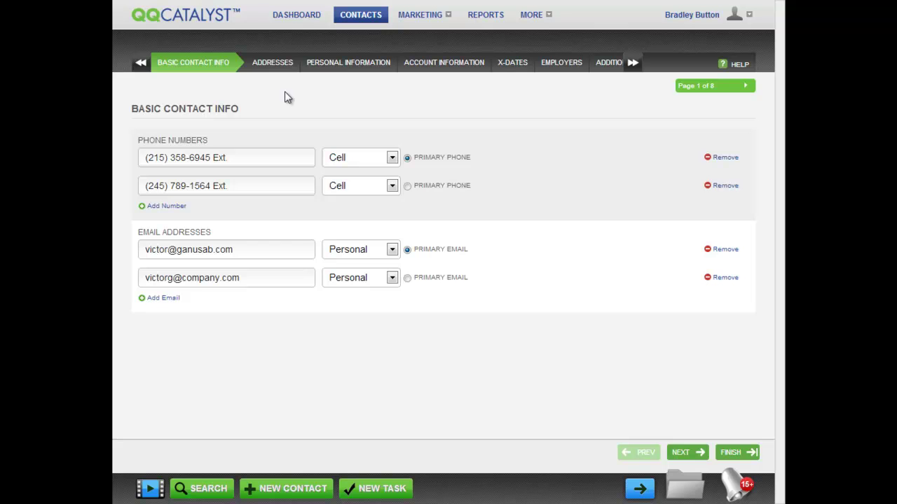
left_click(438, 64)
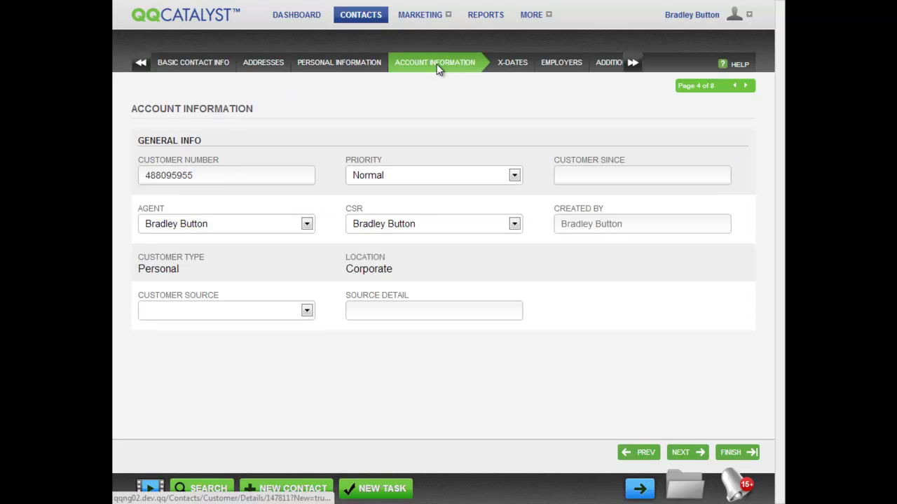
left_click(209, 67)
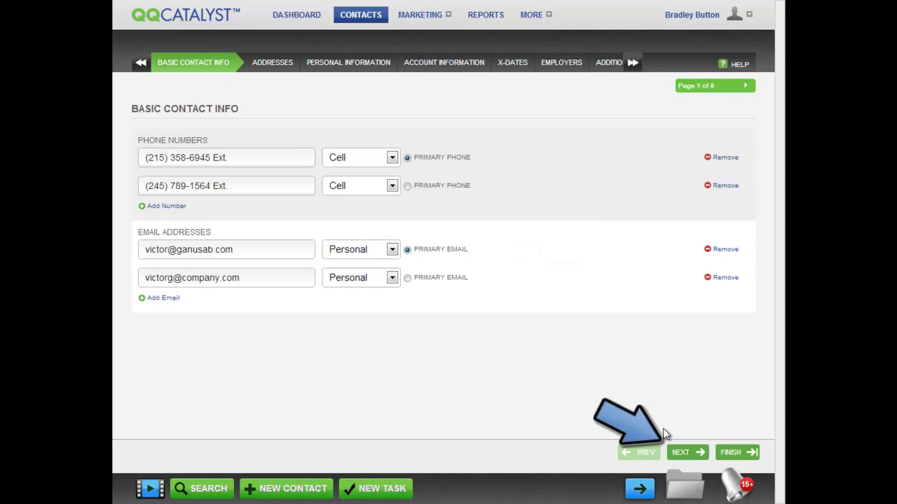
left_click(679, 452)
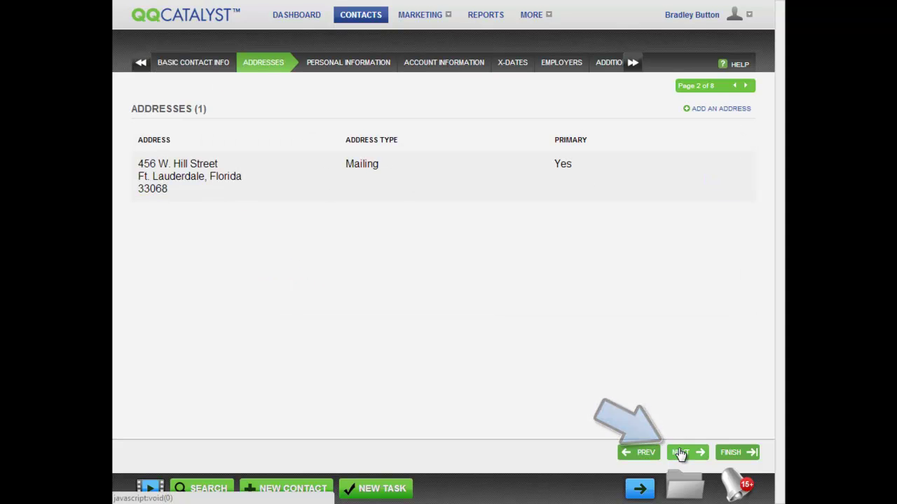
left_click(639, 452)
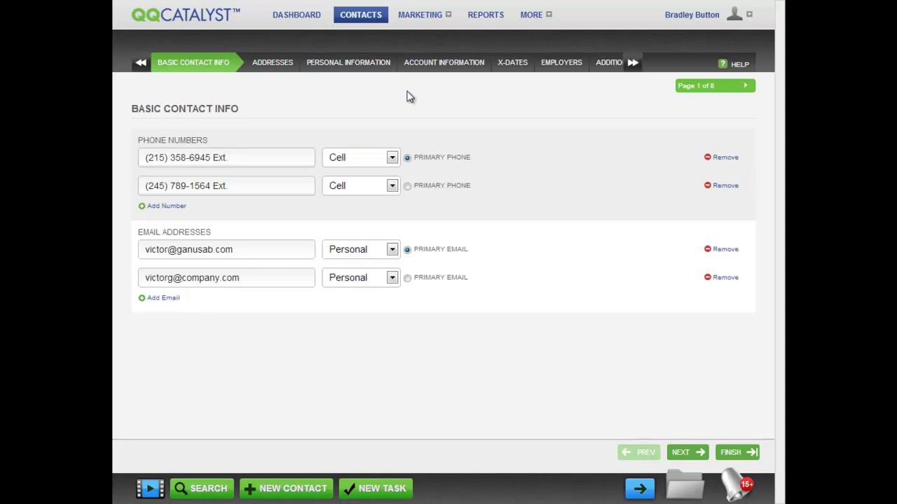
left_click(435, 64)
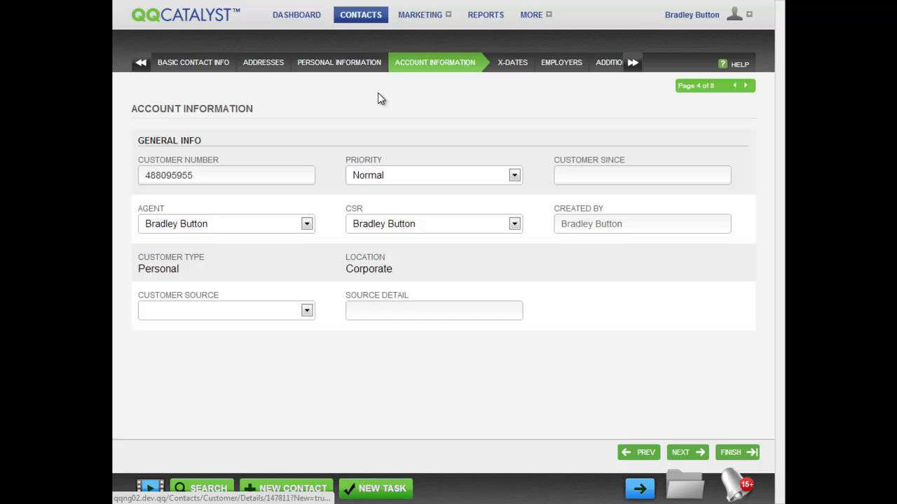
left_click(262, 66)
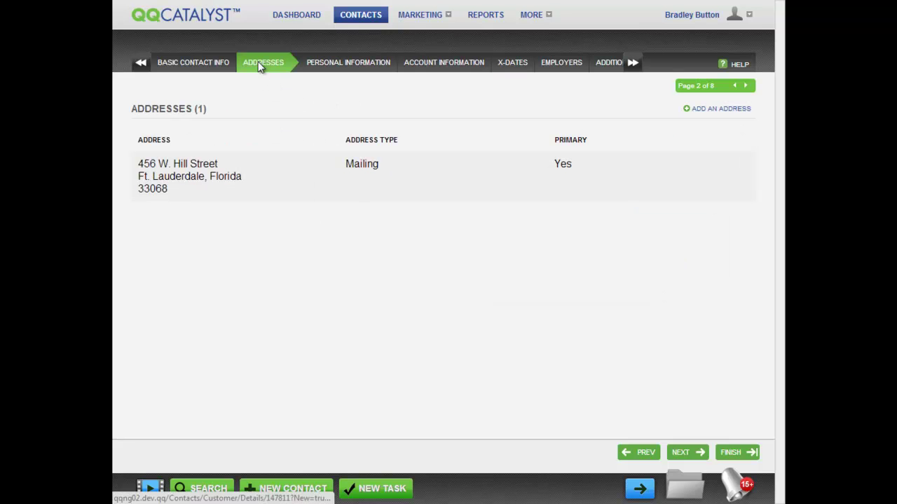
left_click(634, 65)
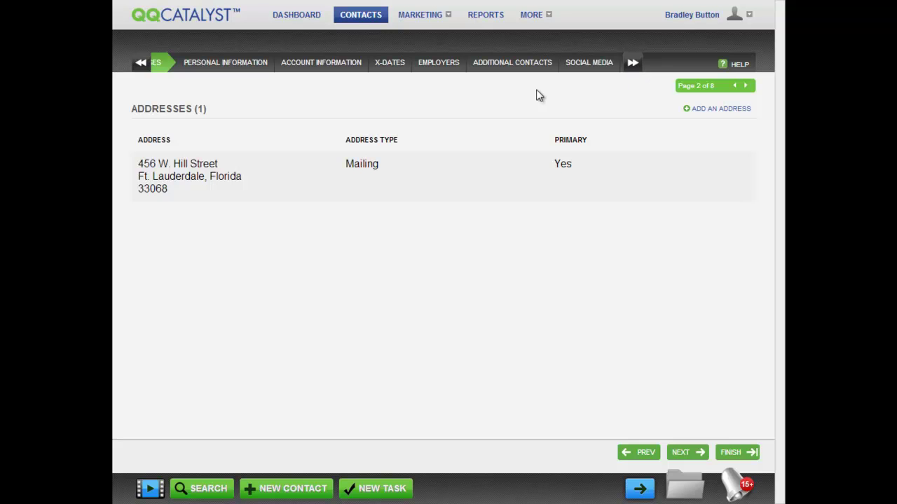
left_click(145, 63)
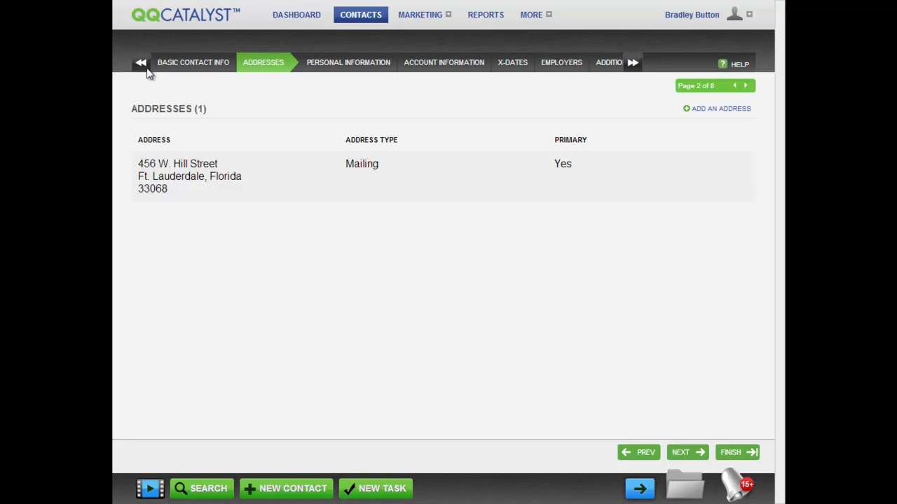
left_click(735, 86)
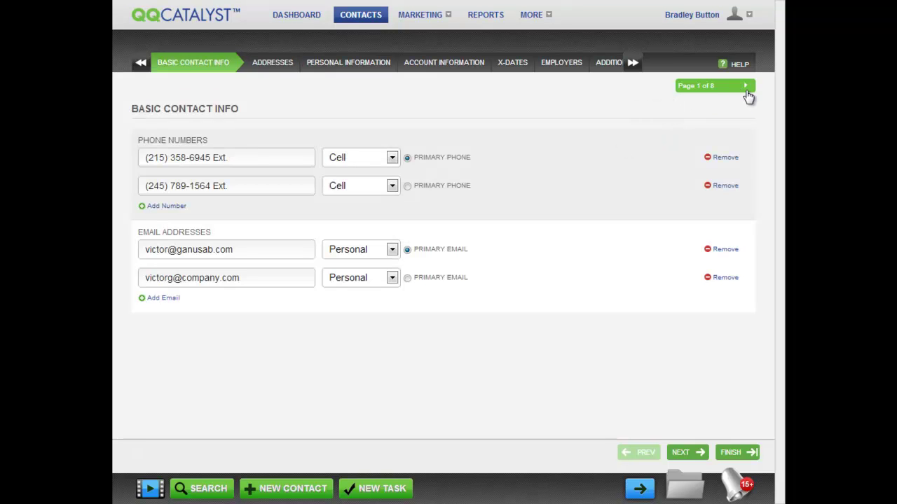
left_click(746, 86)
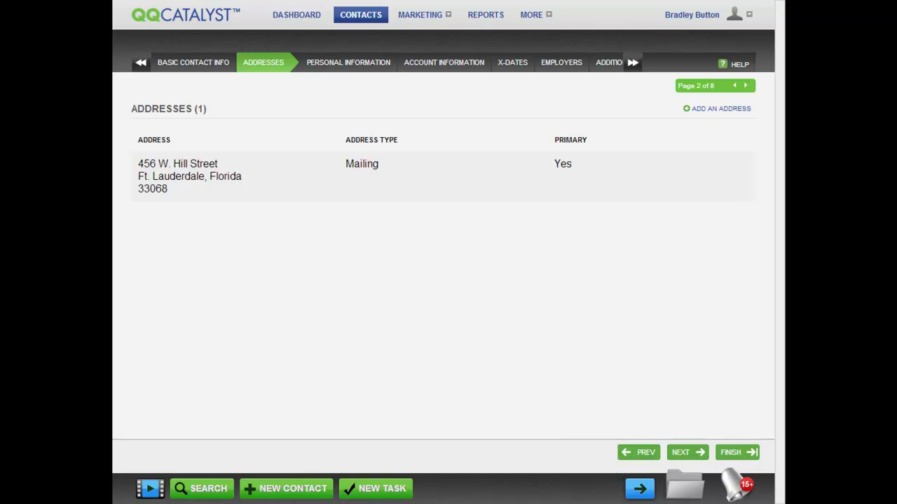
Step: Add and save a second Mailing address with the new street and county
left_click(161, 174)
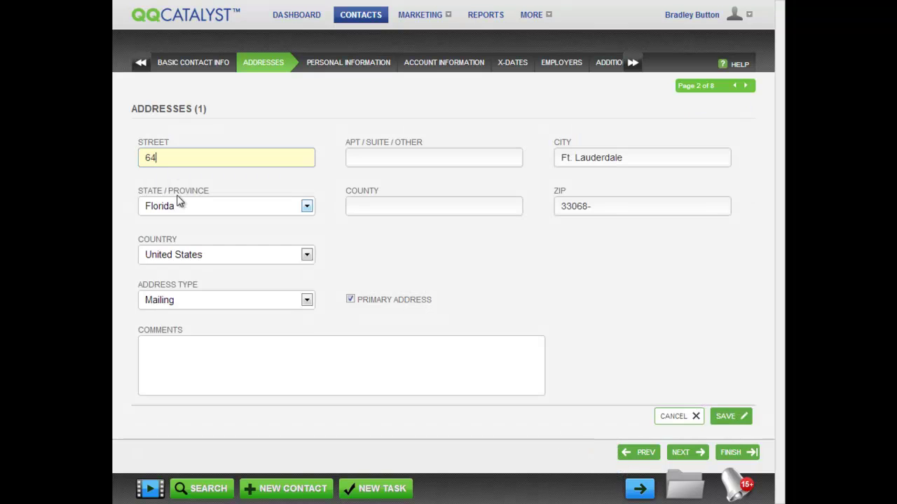
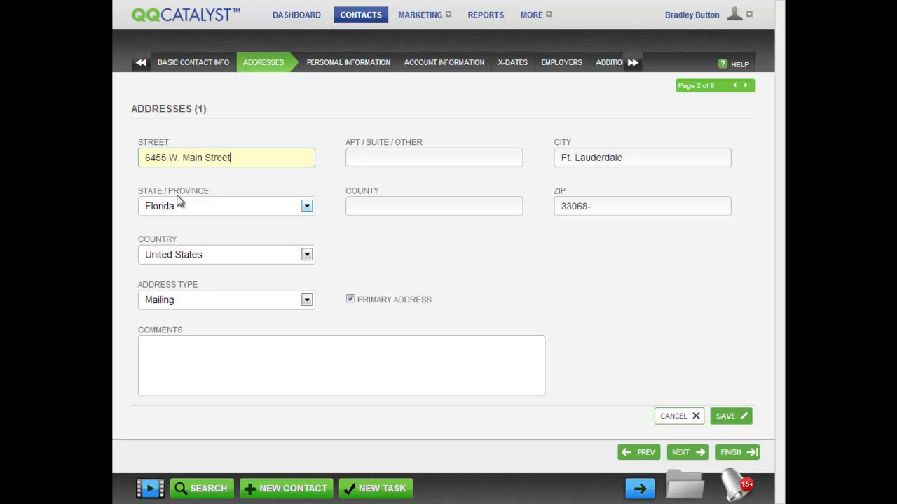
left_click(370, 206)
type("Broward")
left_click(307, 300)
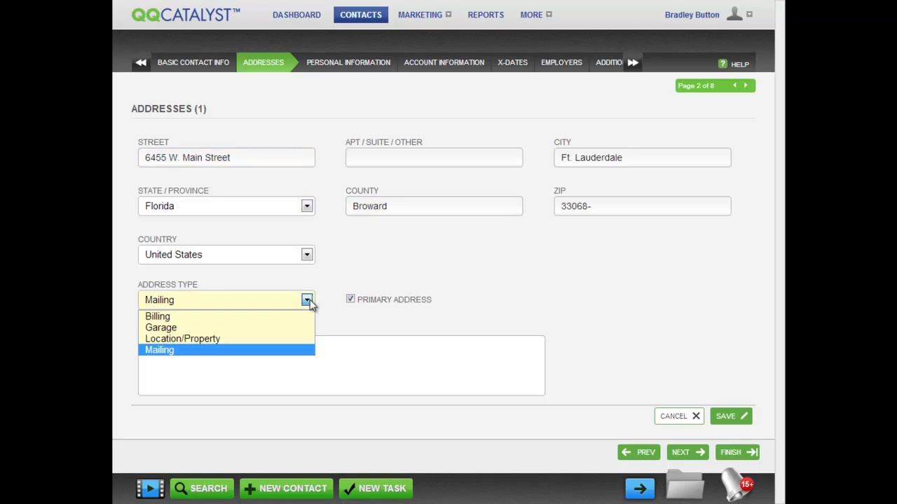
left_click(264, 356)
left_click(426, 355)
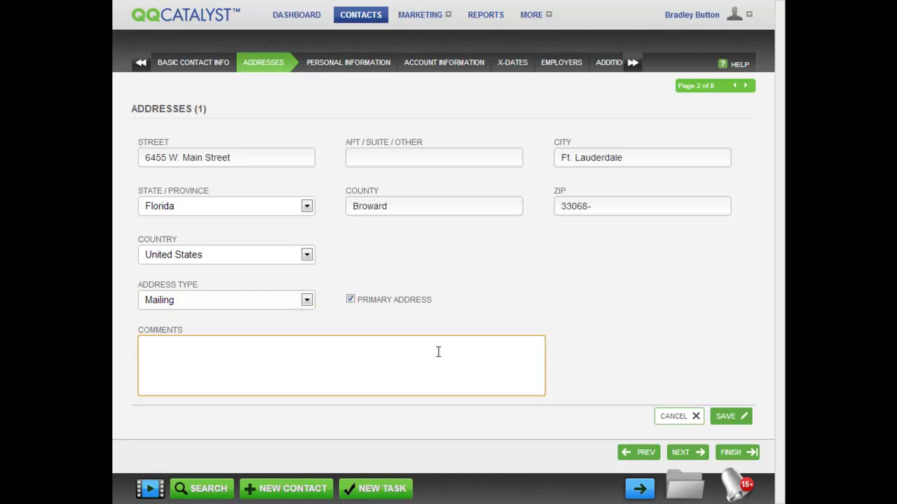
left_click(725, 420)
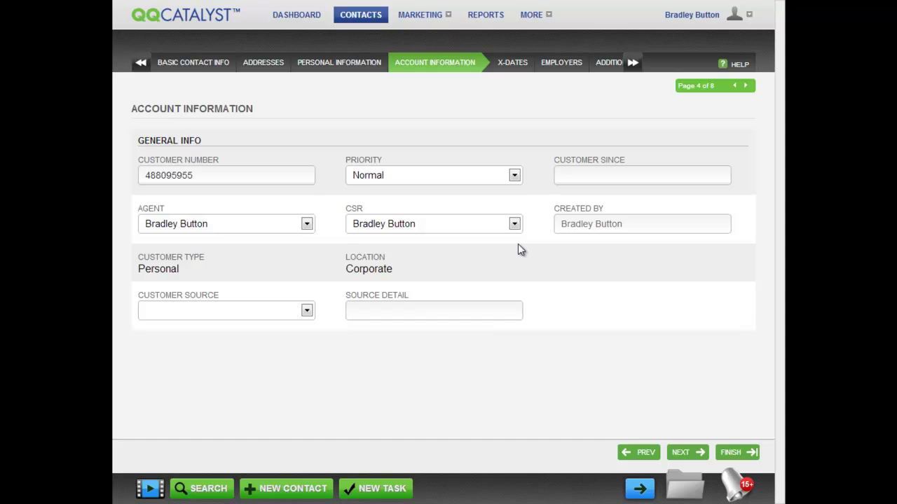
Step: Set Customer Source to Yellow Pages, leaving the CSR and Agent unchanged
left_click(515, 224)
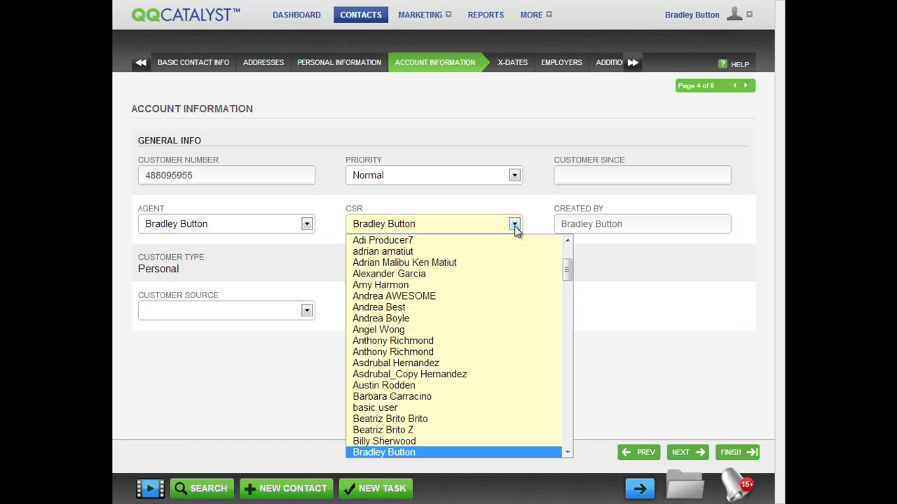
left_click(515, 226)
left_click(310, 226)
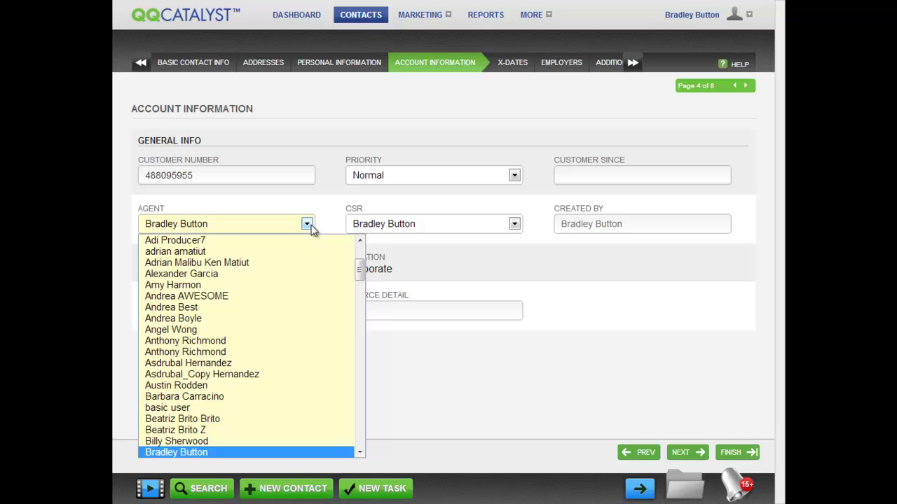
left_click(307, 224)
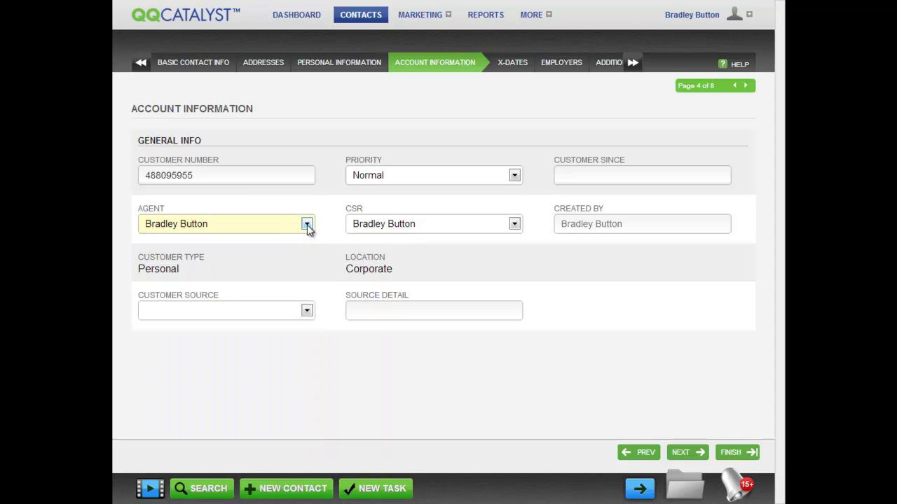
left_click(307, 313)
left_click(287, 296)
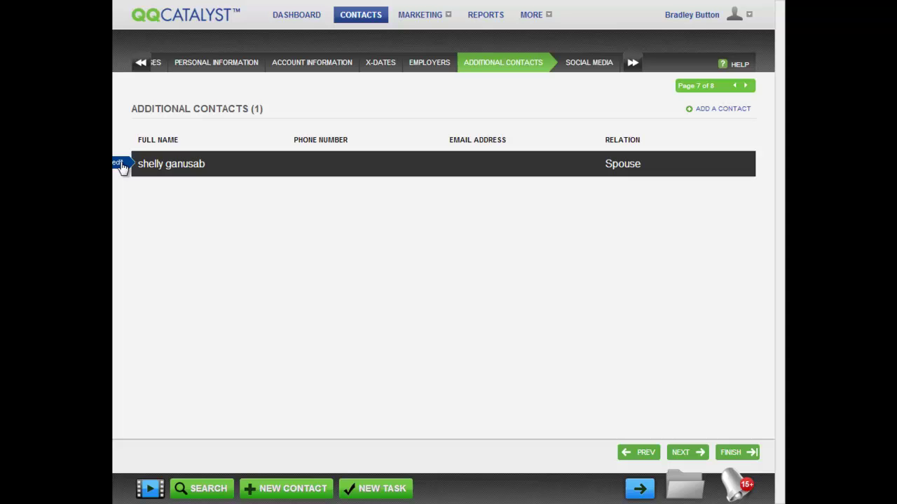
Step: Remove the spouse from the additional contacts and confirm
mouse_move(442, 164)
left_click(120, 165)
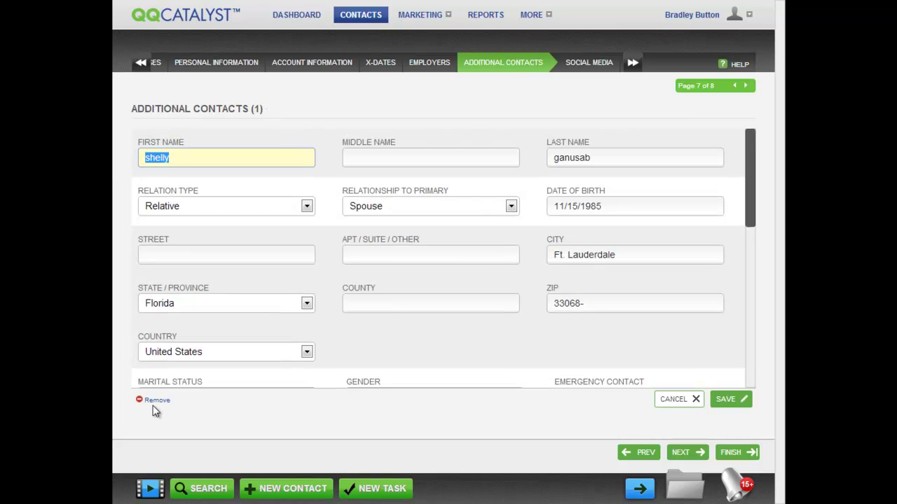
left_click(154, 401)
left_click(548, 322)
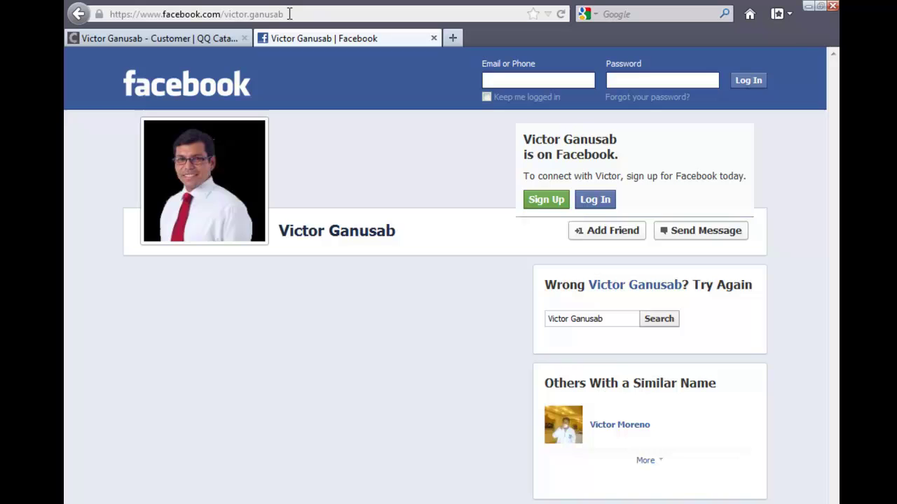
Step: Copy the Facebook profile page URL from the browser address bar
left_click_drag(289, 14, 102, 14)
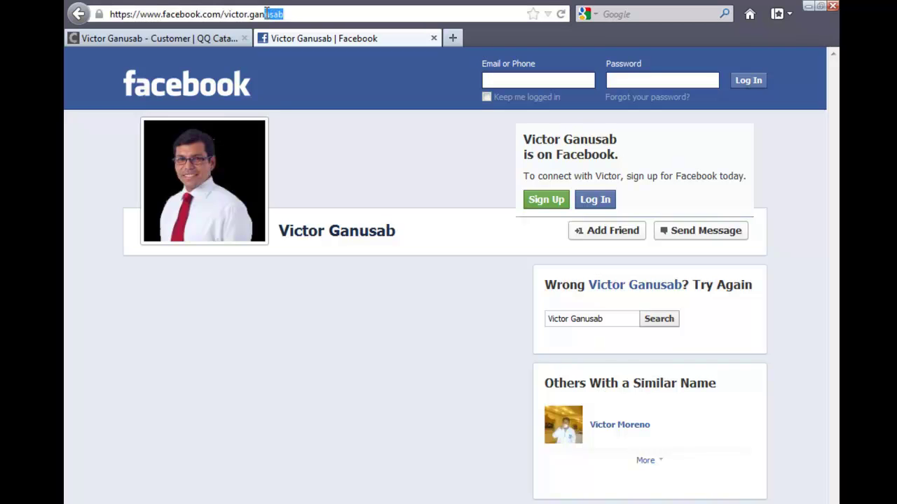
right_click(170, 15)
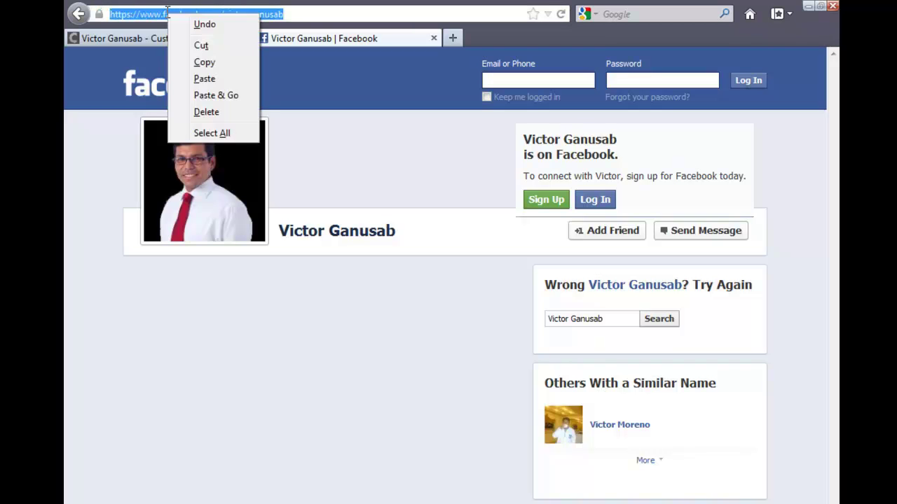
left_click(204, 62)
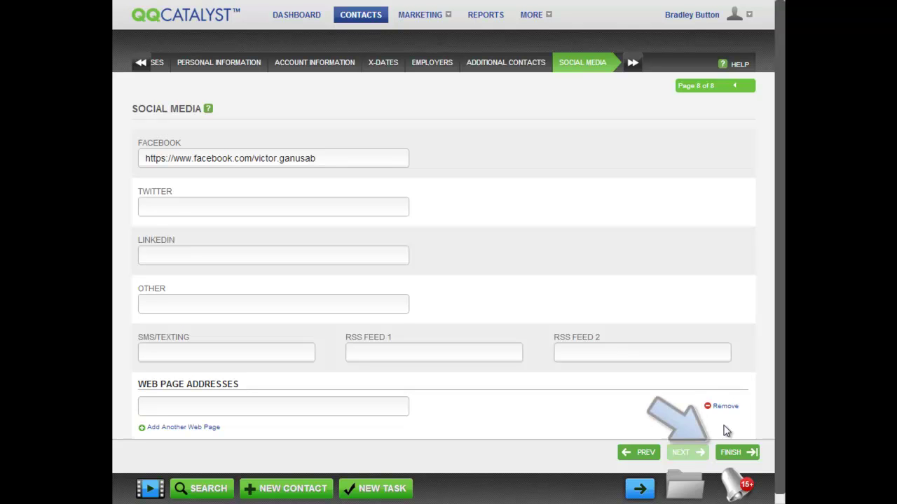
Step: Finish the workflow to save the prospect, then open the Search page's Find type list
left_click(732, 453)
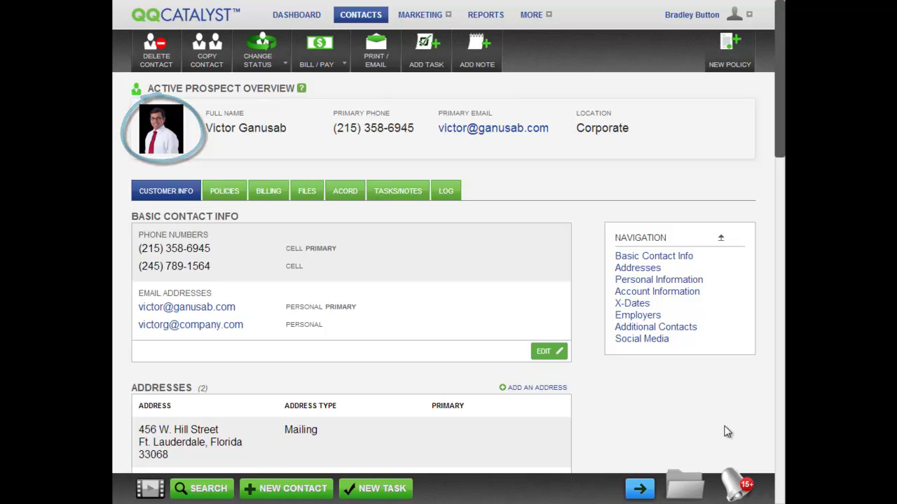
left_click(271, 53)
Step: Search contacts by the prospect's surname and open the matching Personal Prospect
left_click(264, 70)
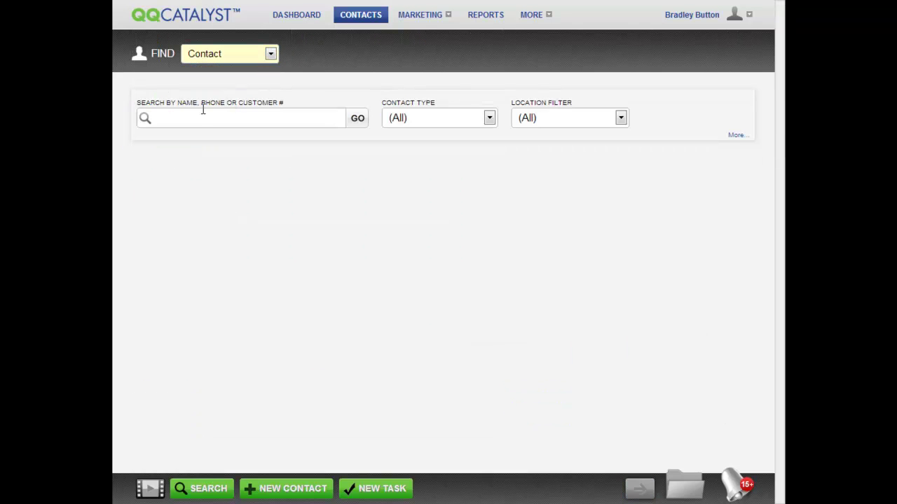
left_click(188, 117)
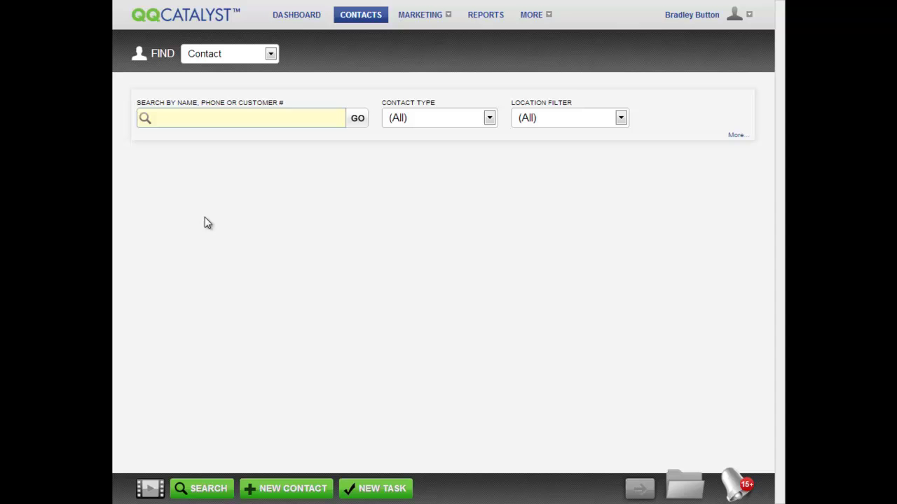
type("ganusa")
type("b")
left_click(179, 174)
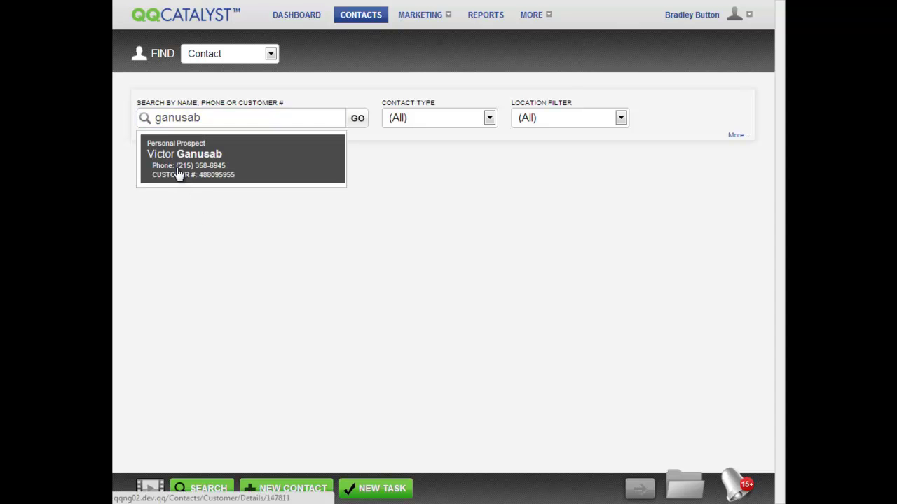